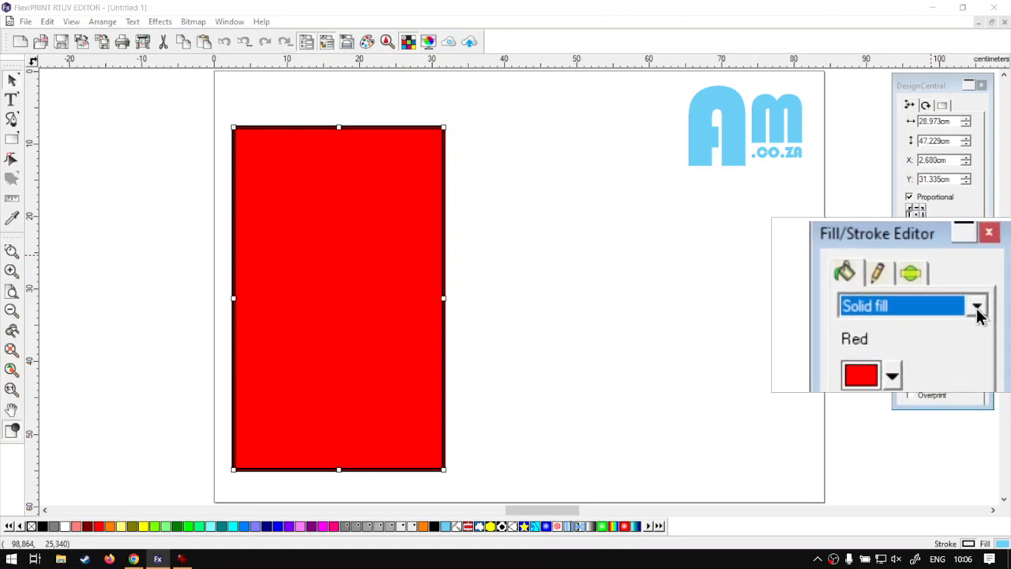
Duplicate the red rectangle and place the copy beside the original at about X 33.9 cm
{"action": "left_click", "coordinate": [977, 308]}
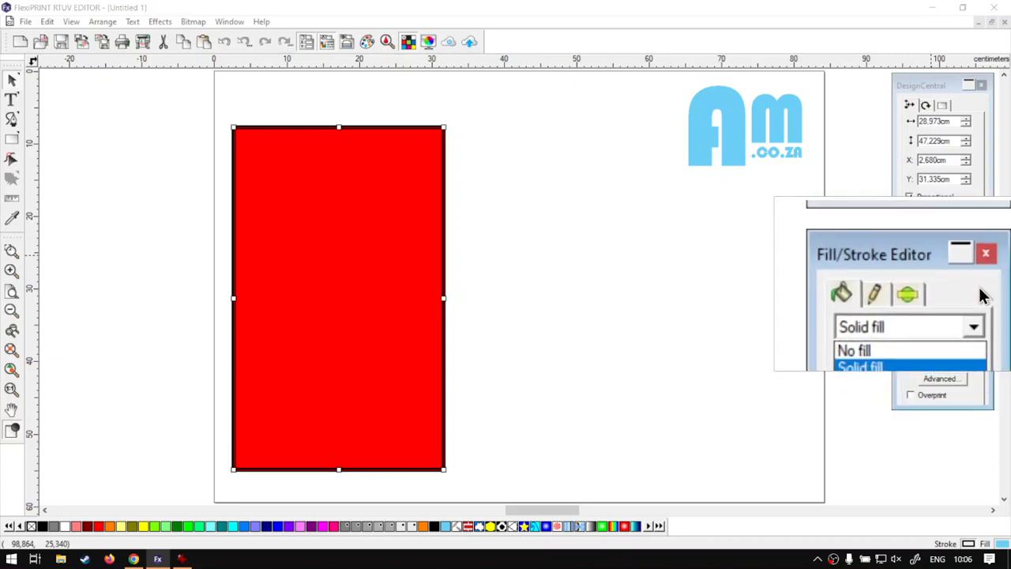
{"action": "left_click", "coordinate": [978, 288]}
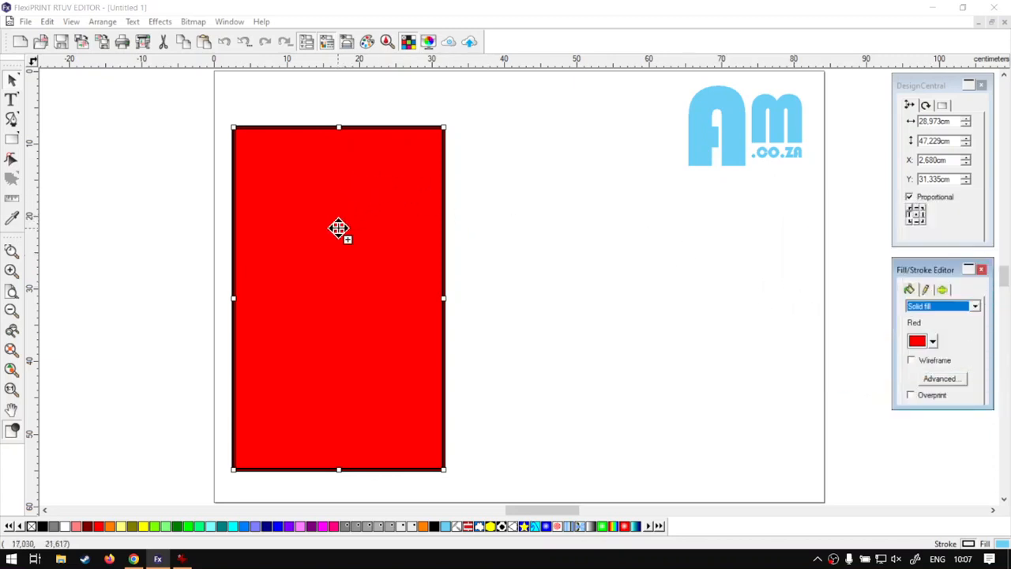
{"action": "left_click_drag", "start_coordinate": [339, 230], "coordinate": [563, 230]}
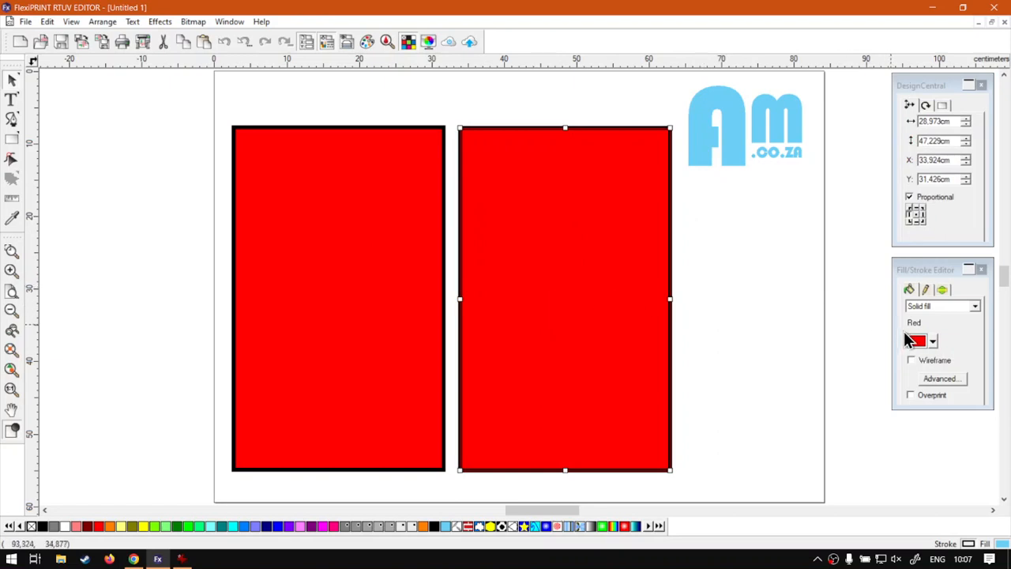
Change the copied rectangle's fill to a pattern fill using the Stars pattern
{"action": "left_click", "coordinate": [976, 310]}
{"action": "left_click", "coordinate": [977, 310]}
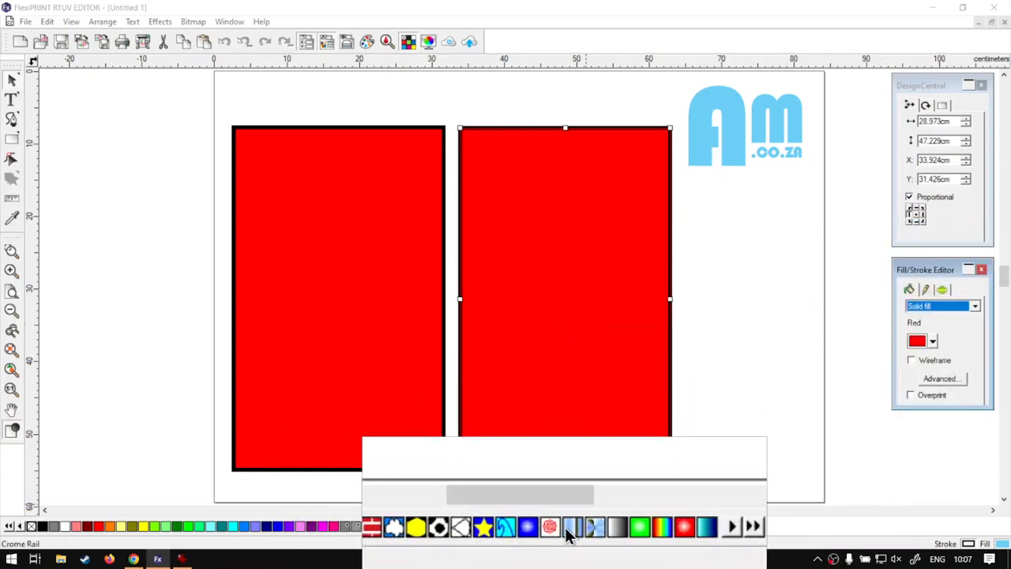
{"action": "left_click", "coordinate": [976, 308]}
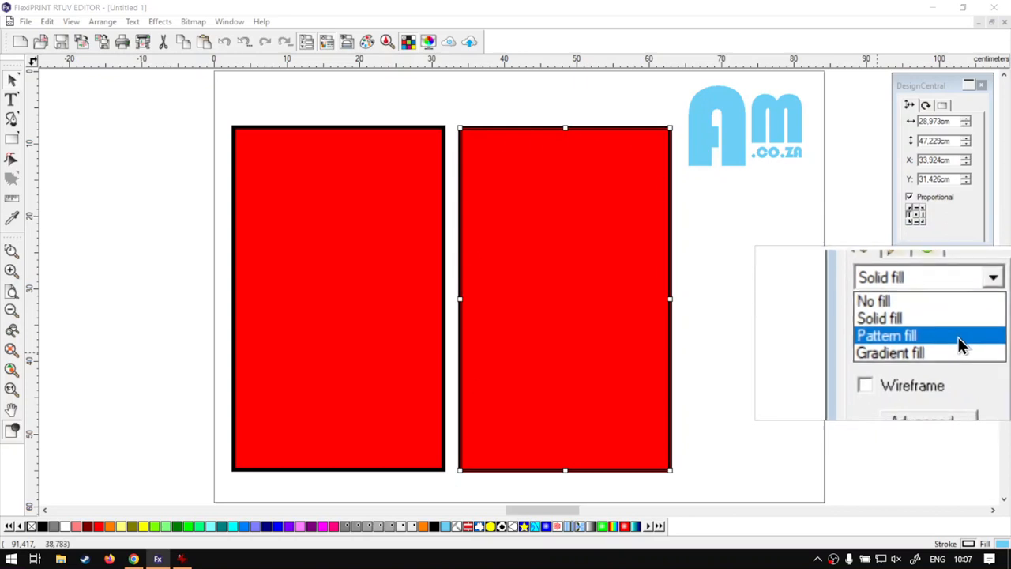
{"action": "left_click", "coordinate": [957, 337]}
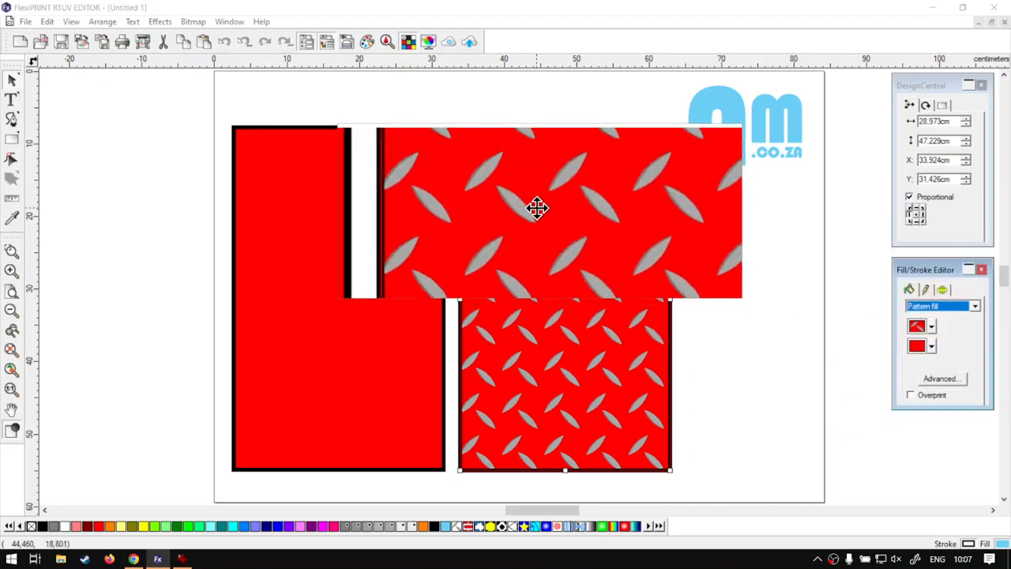
{"action": "left_click", "coordinate": [933, 328]}
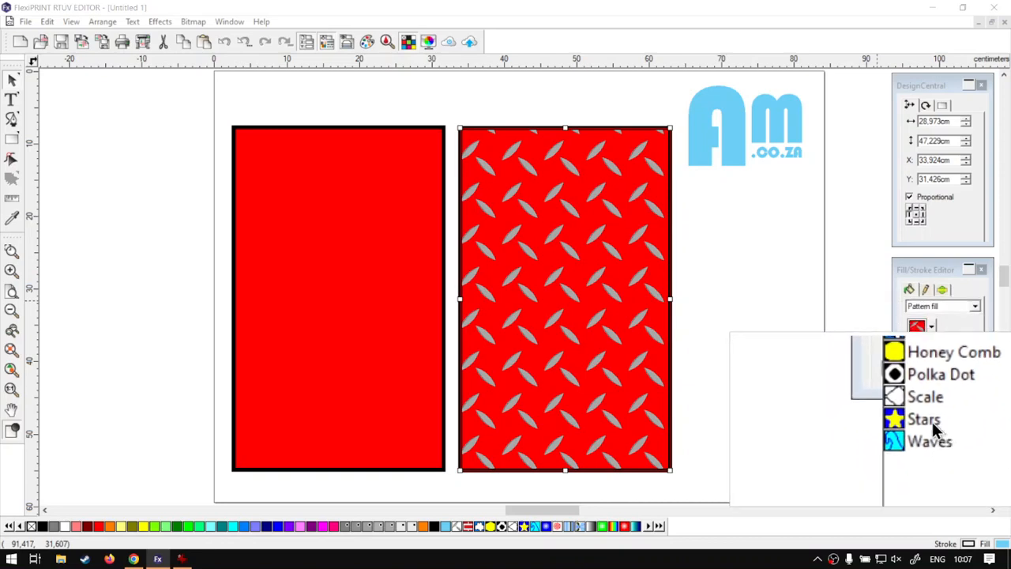
{"action": "left_click", "coordinate": [932, 422]}
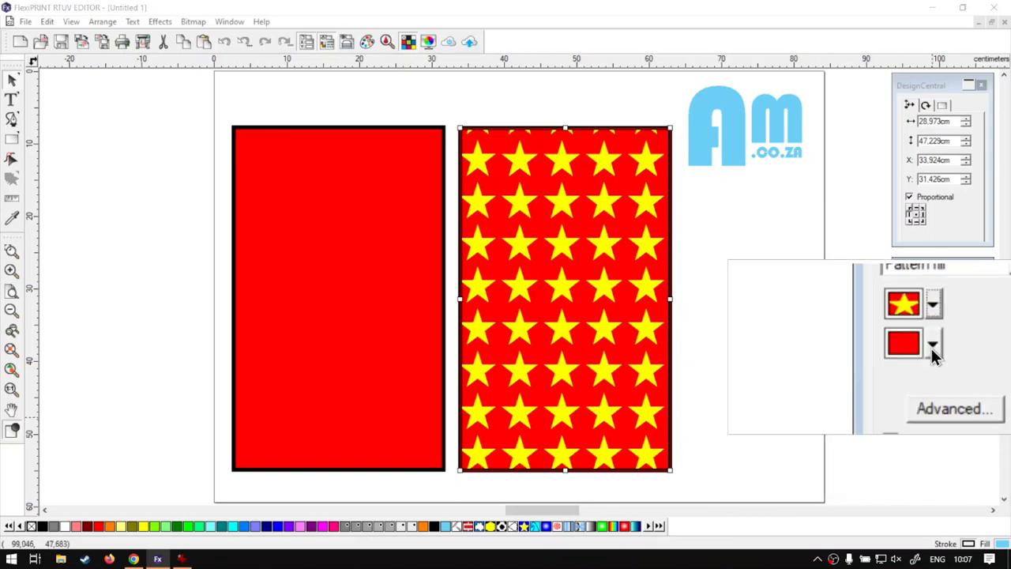
Try Transparent and Rust Orange as the background colour of the star pattern
{"action": "left_click", "coordinate": [932, 345]}
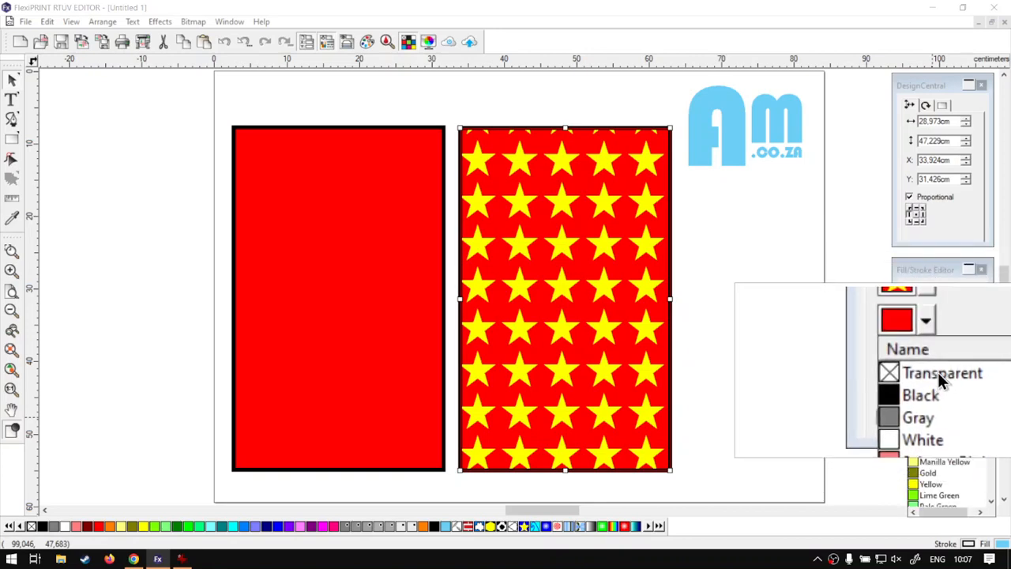
{"action": "left_click", "coordinate": [937, 373]}
{"action": "left_click", "coordinate": [934, 348]}
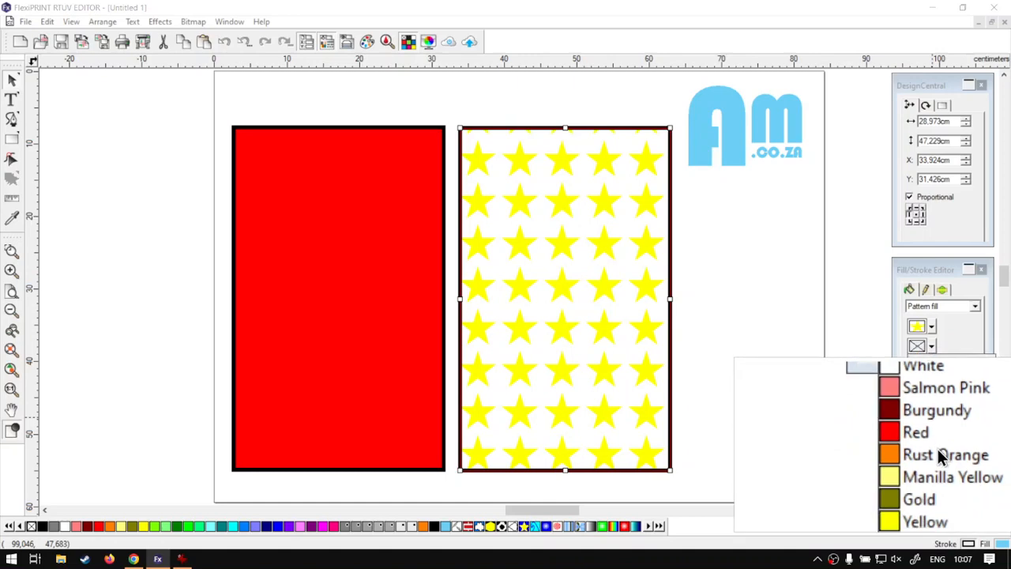
{"action": "left_click", "coordinate": [938, 449]}
{"action": "left_click", "coordinate": [933, 349]}
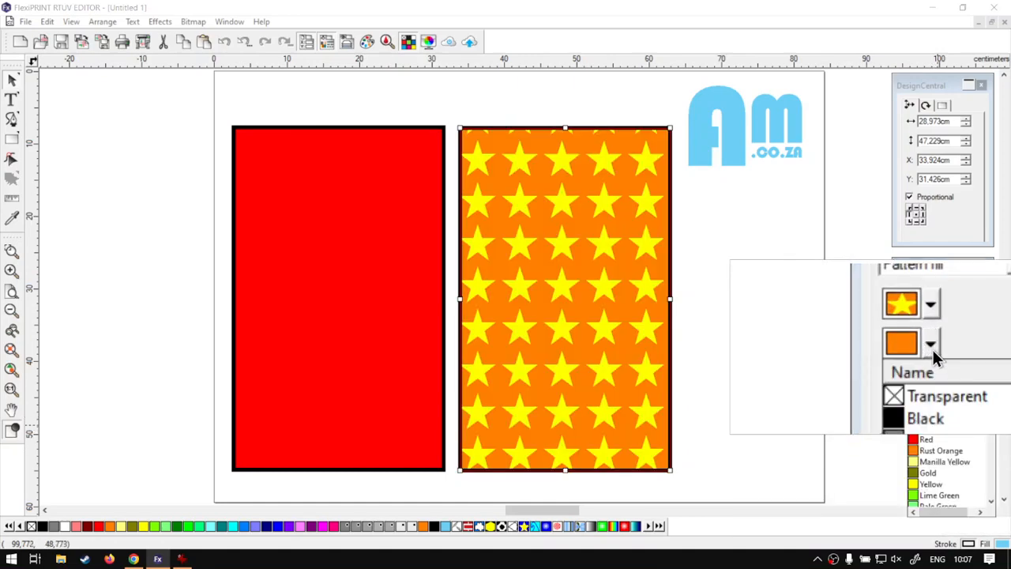
{"action": "left_click", "coordinate": [932, 350]}
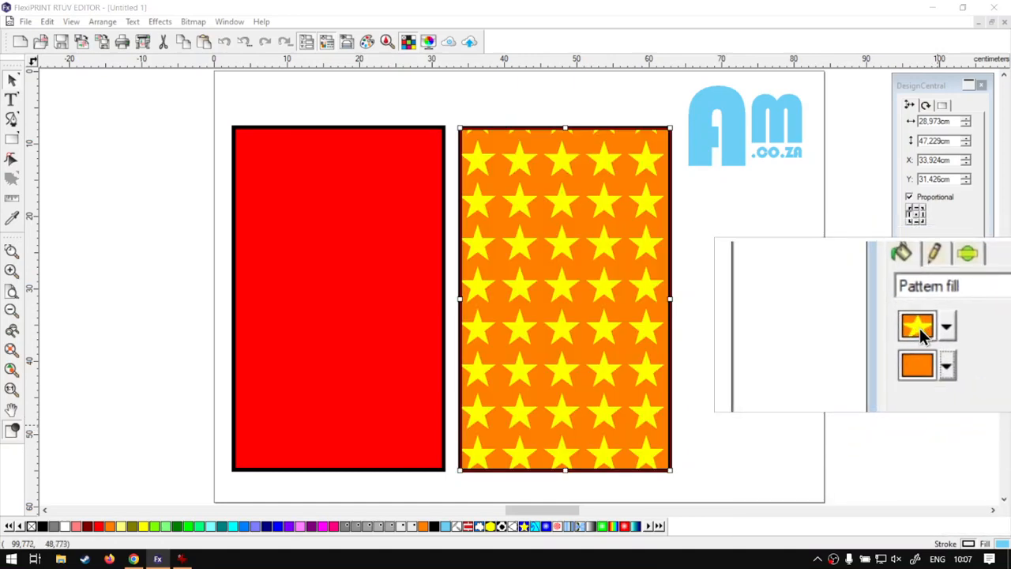
Set the star pattern's background colour to Red
{"action": "left_click", "coordinate": [933, 347]}
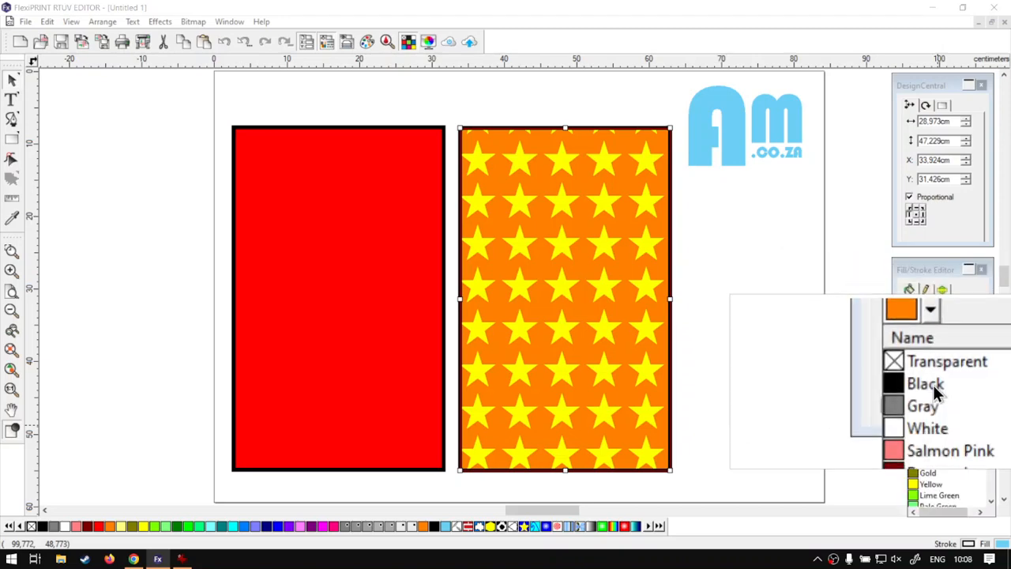
{"action": "scroll", "coordinate": [935, 411], "scroll_direction": "down", "scroll_amount": 2}
{"action": "scroll", "coordinate": [937, 434], "scroll_direction": "down", "scroll_amount": 1}
{"action": "left_click", "coordinate": [929, 441]}
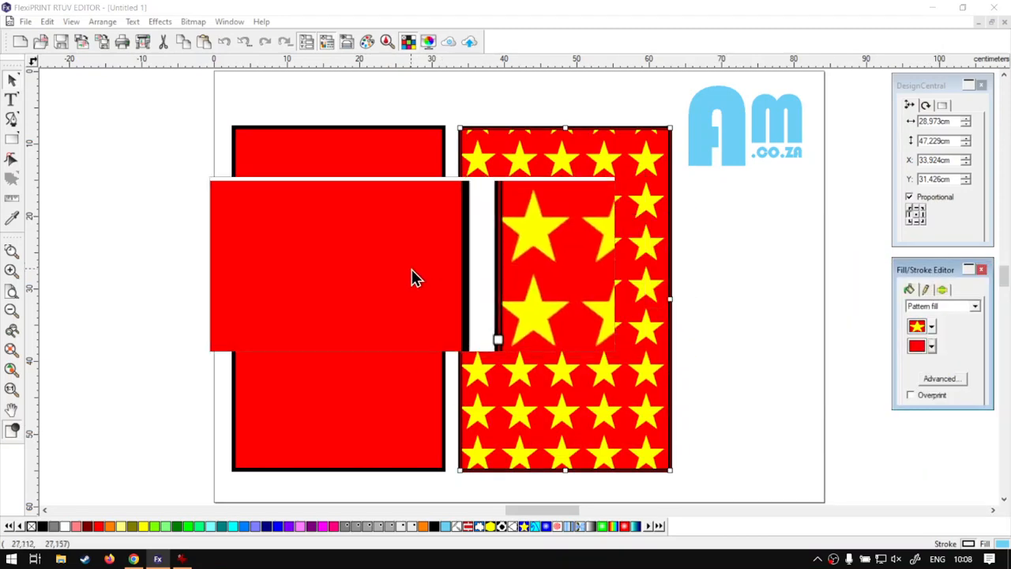
Set the Stars pattern's tile size to 6.810 cm in both directions with proportions kept, and apply it
{"action": "left_click", "coordinate": [950, 380]}
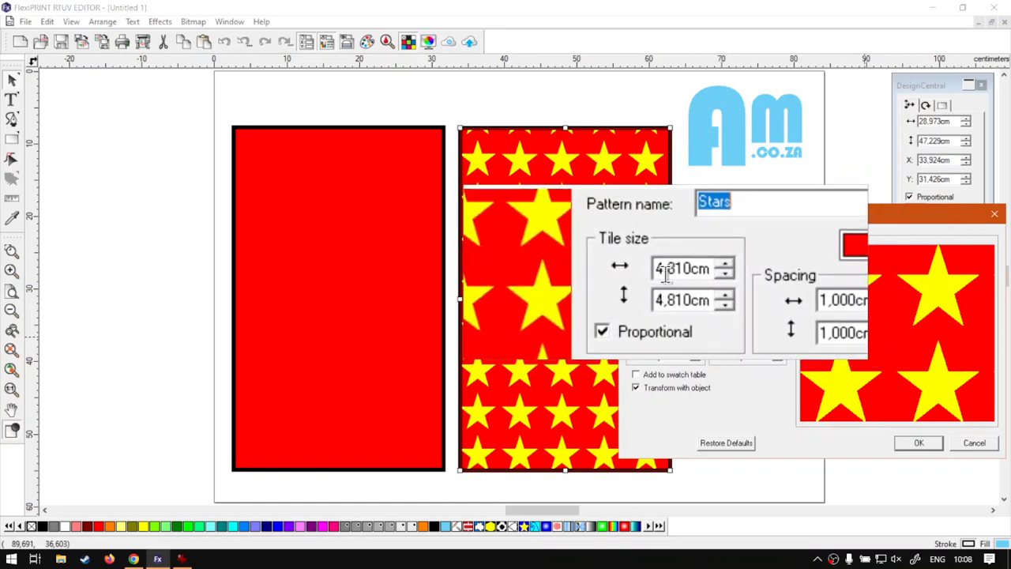
{"action": "left_click_drag", "start_coordinate": [666, 272], "coordinate": [659, 271]}
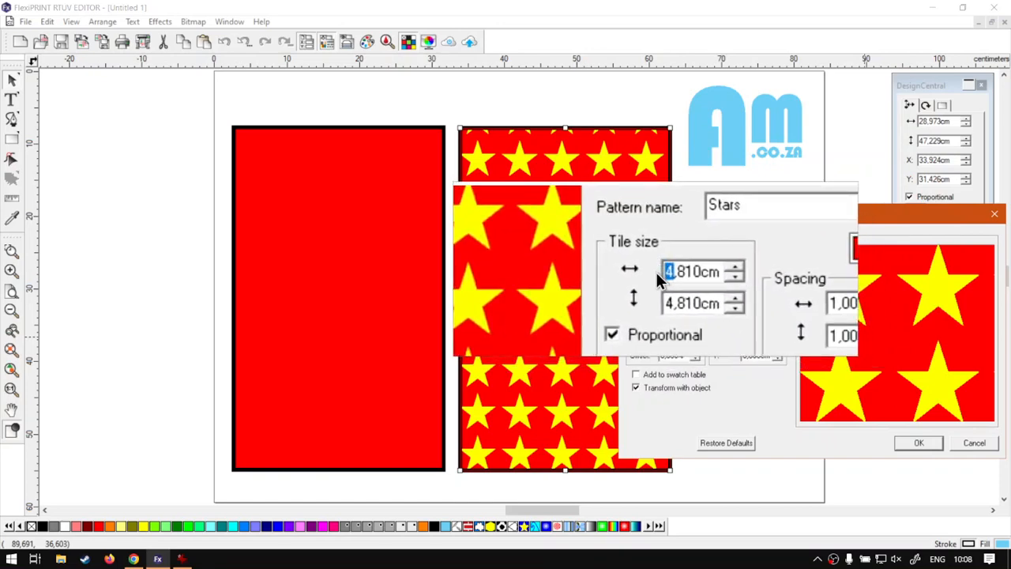
{"action": "type", "text": "6"}
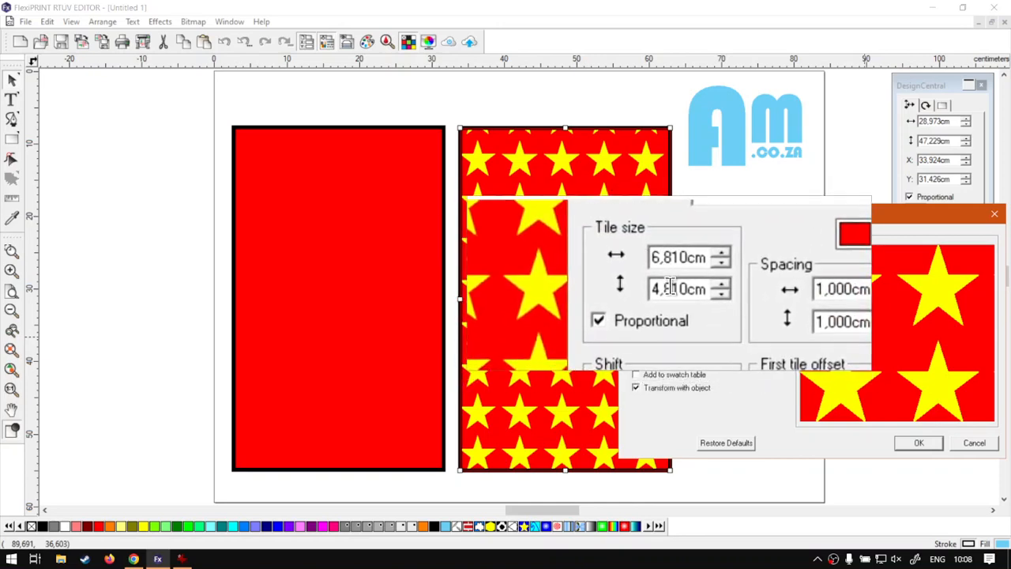
{"action": "left_click", "coordinate": [670, 289]}
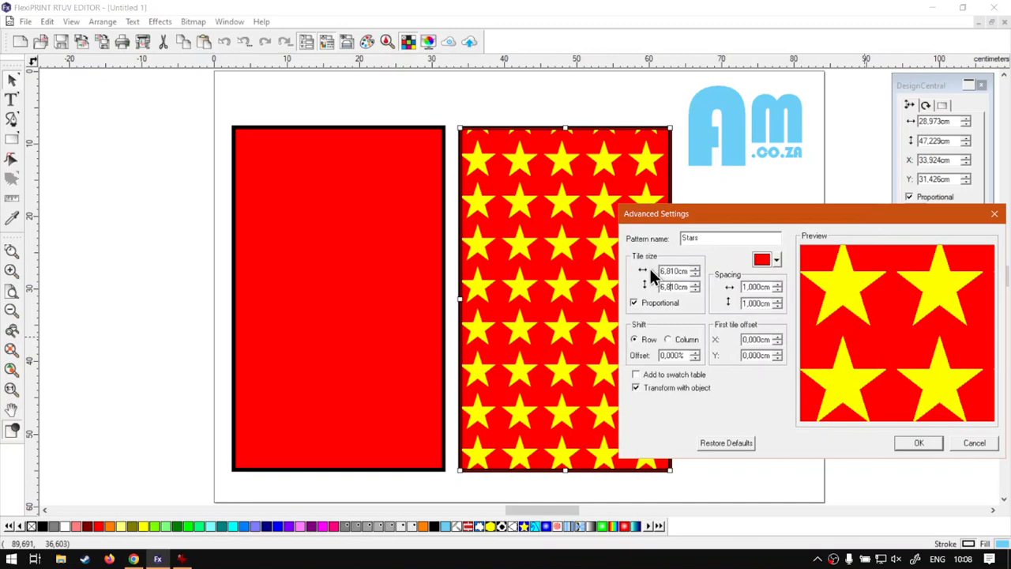
{"action": "left_click", "coordinate": [911, 442]}
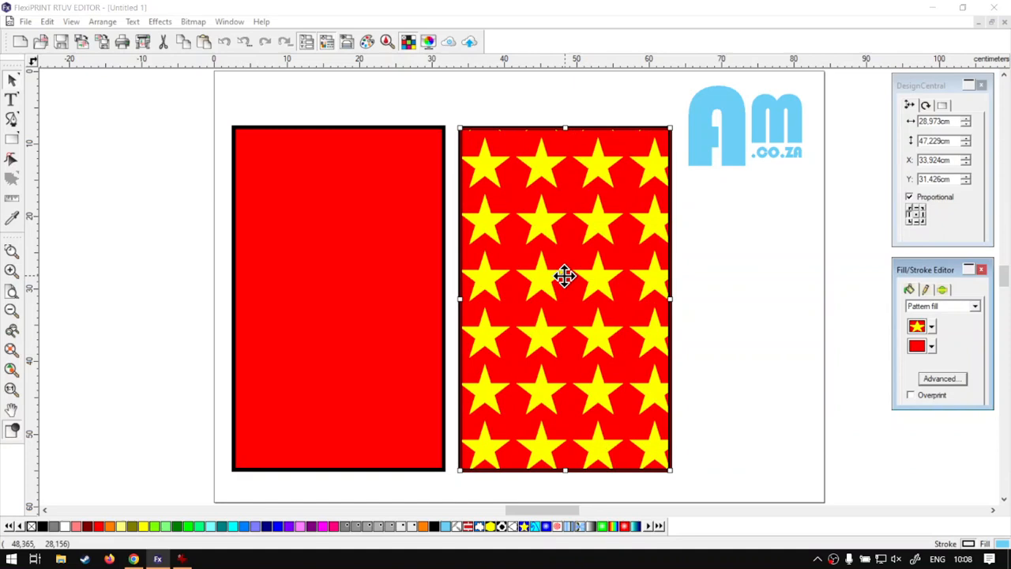
Set the horizontal and vertical spacing between the star tiles to 3 cm in the advanced pattern settings
{"action": "left_click", "coordinate": [943, 379]}
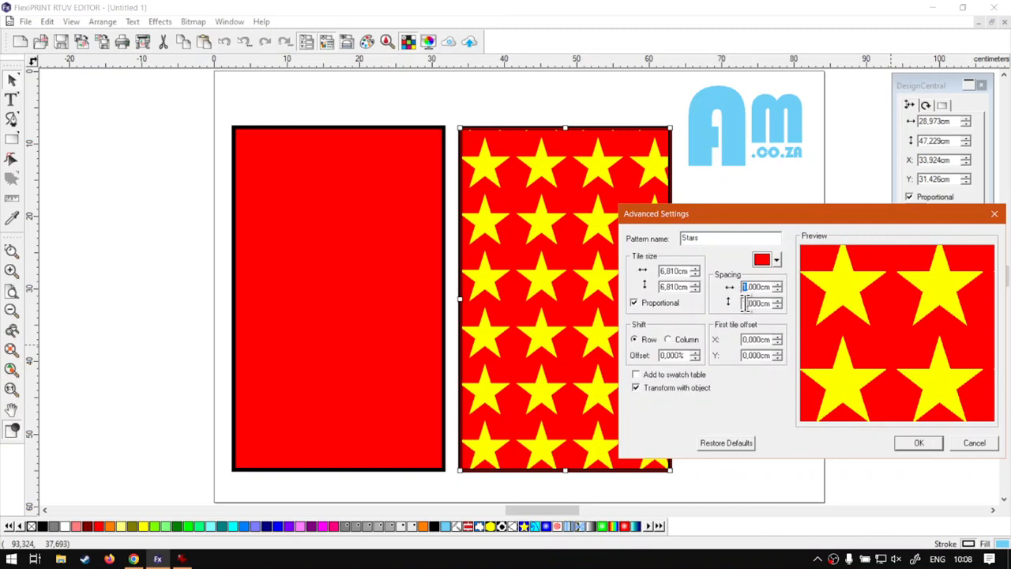
{"action": "type", "text": "3"}
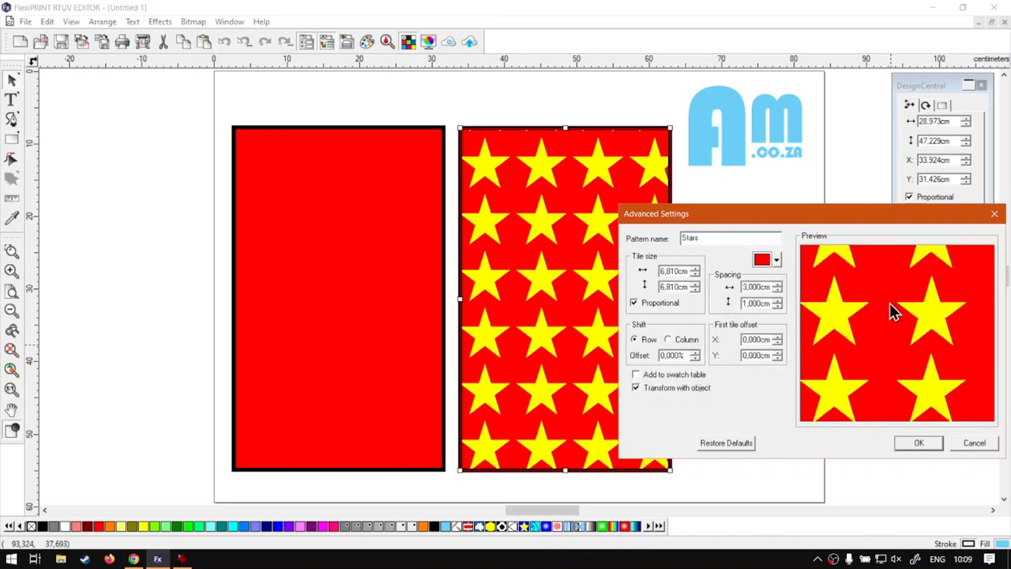
{"action": "double_click", "coordinate": [737, 302]}
{"action": "type", "text": "3"}
{"action": "left_click", "coordinate": [756, 286]}
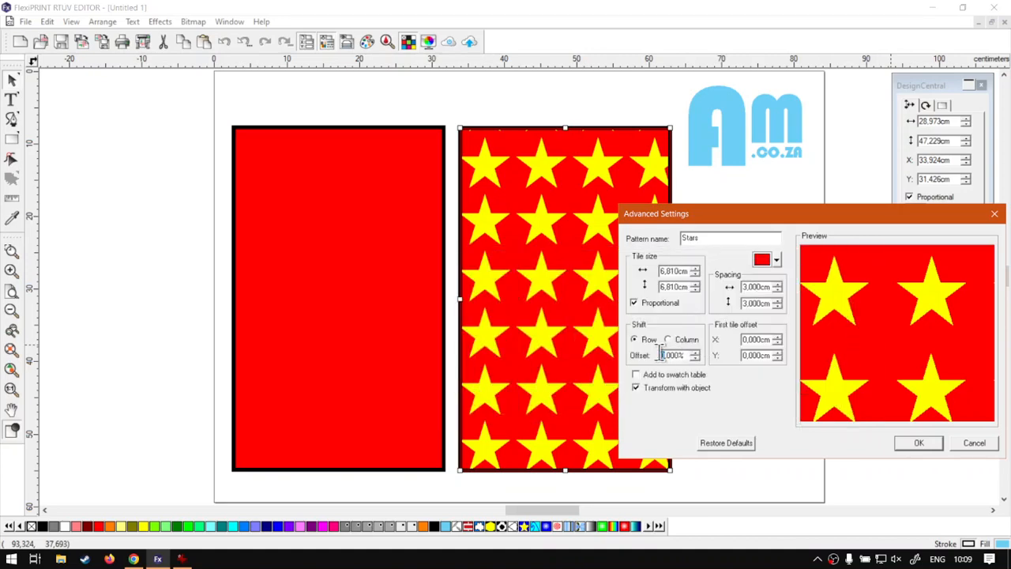
Try a 10% row shift offset for the stars, change it to 45%, and apply the pattern settings
{"action": "type", "text": "10"}
{"action": "left_click", "coordinate": [758, 339]}
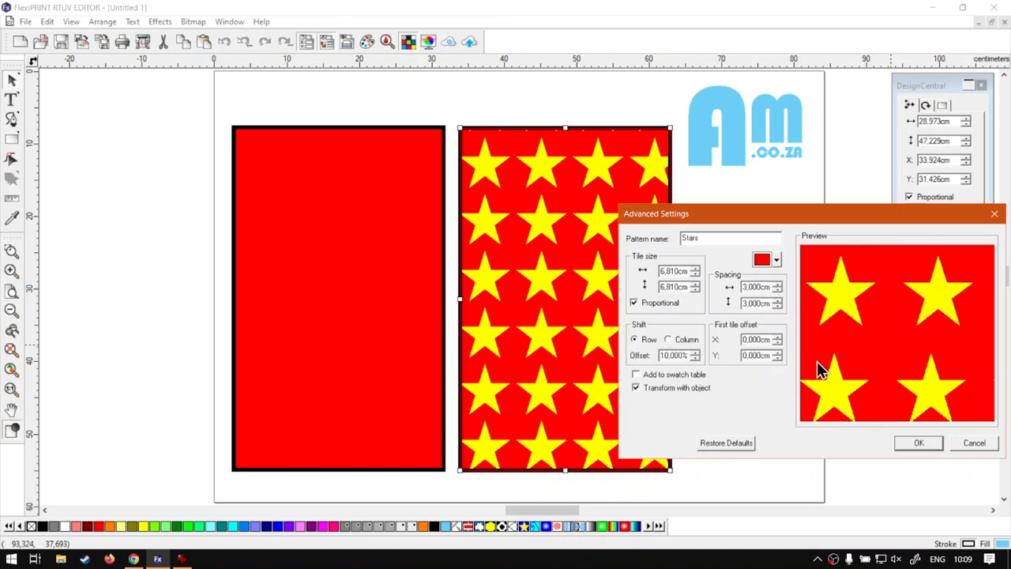
{"action": "left_click_drag", "start_coordinate": [668, 356], "coordinate": [662, 357]}
{"action": "type", "text": "45"}
{"action": "left_click", "coordinate": [753, 339]}
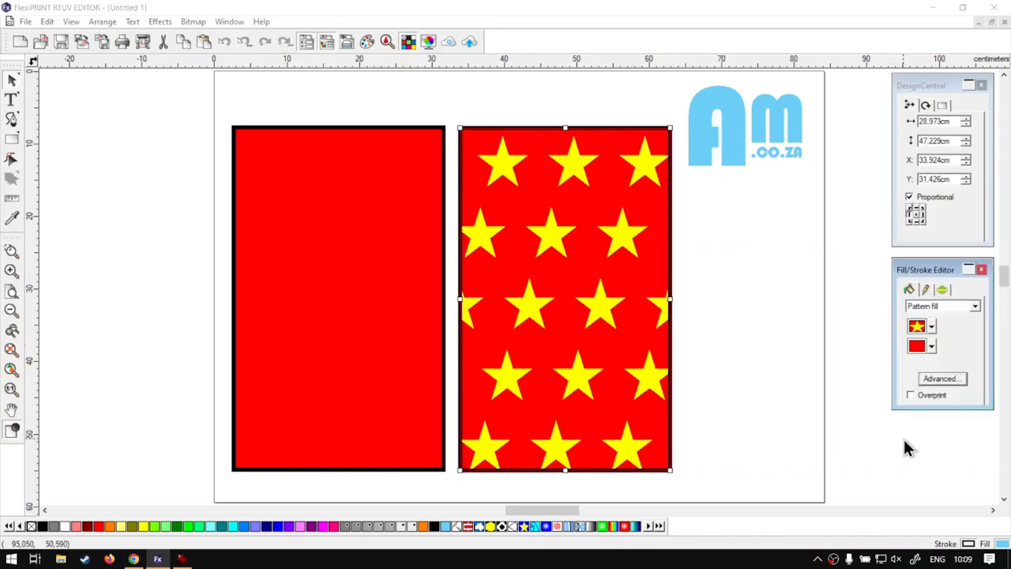
{"action": "left_click", "coordinate": [916, 442]}
Reset the star pattern's row shift offset to 0% and apply it
{"action": "left_click", "coordinate": [954, 379]}
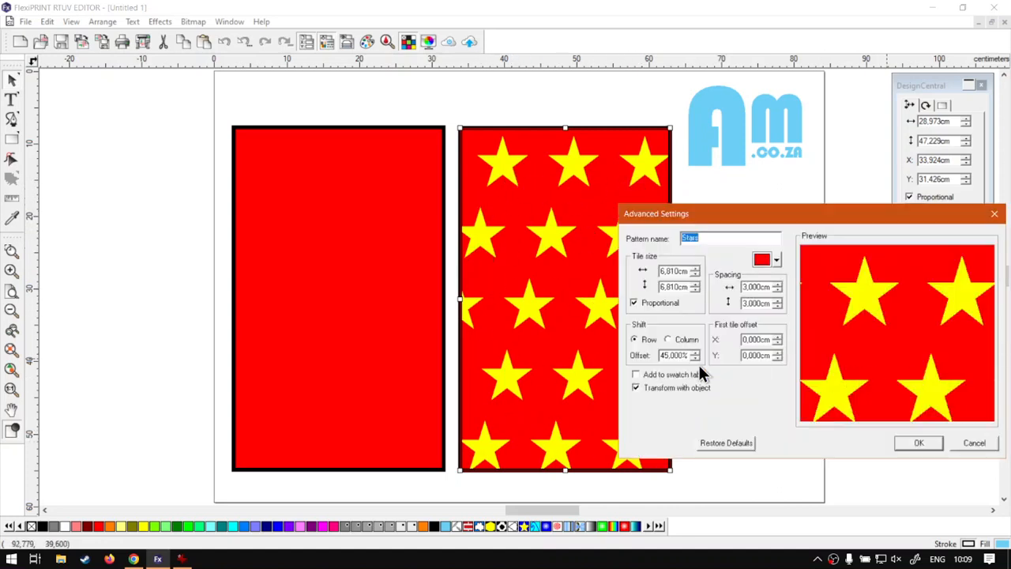
{"action": "left_click_drag", "start_coordinate": [668, 356], "coordinate": [655, 354]}
{"action": "left_click", "coordinate": [917, 444]}
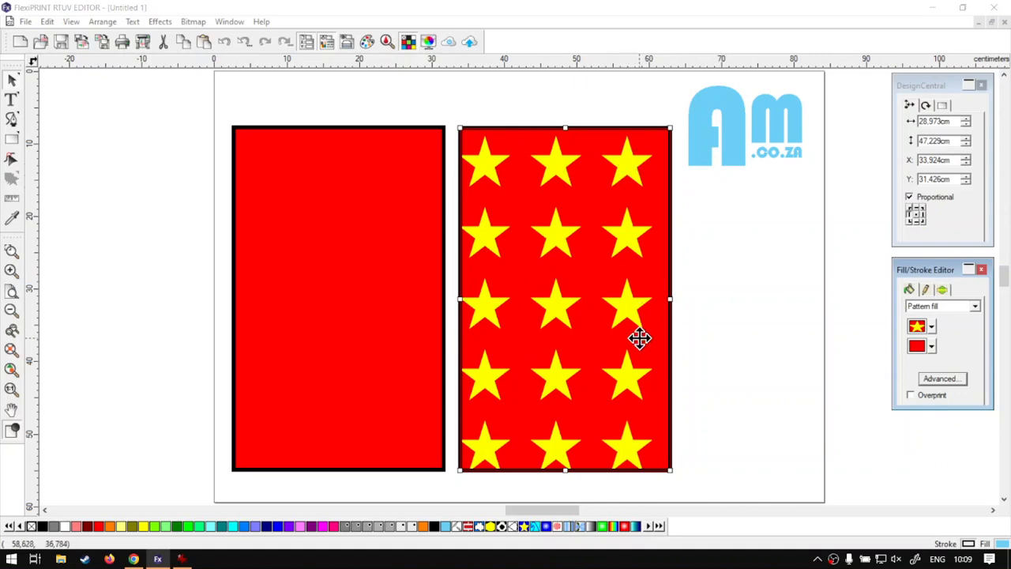
Set the star pattern's first tile offset to 2 cm in X and Y, and apply it
{"action": "left_click", "coordinate": [940, 379]}
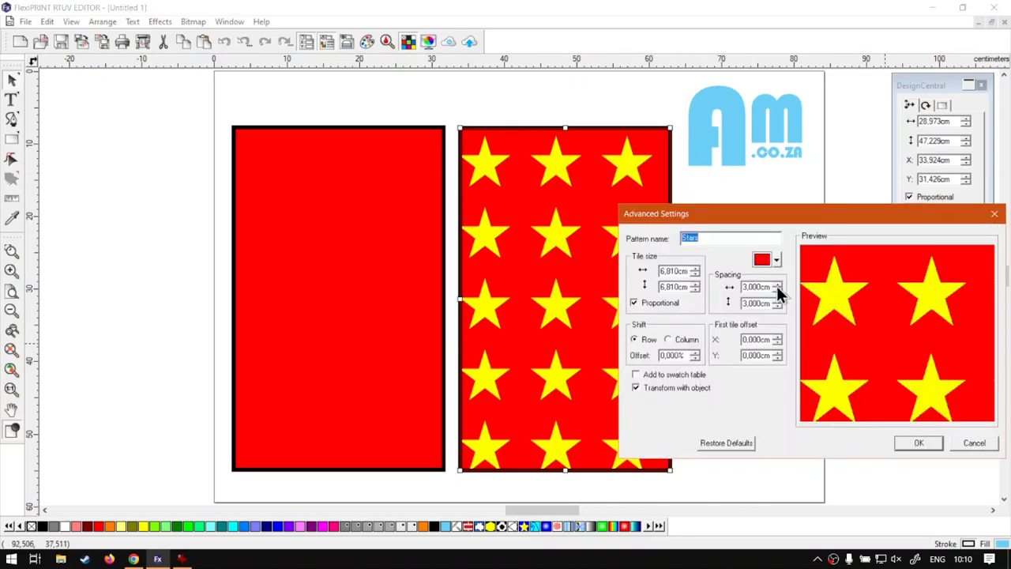
{"action": "left_click", "coordinate": [742, 341]}
{"action": "type", "text": "2"}
{"action": "left_click", "coordinate": [743, 356]}
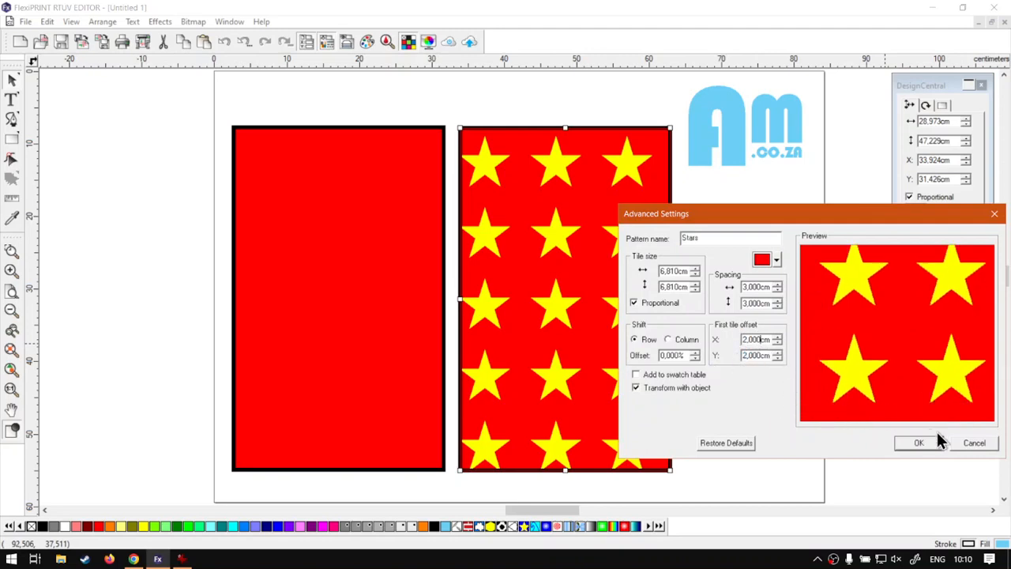
{"action": "left_click", "coordinate": [921, 444]}
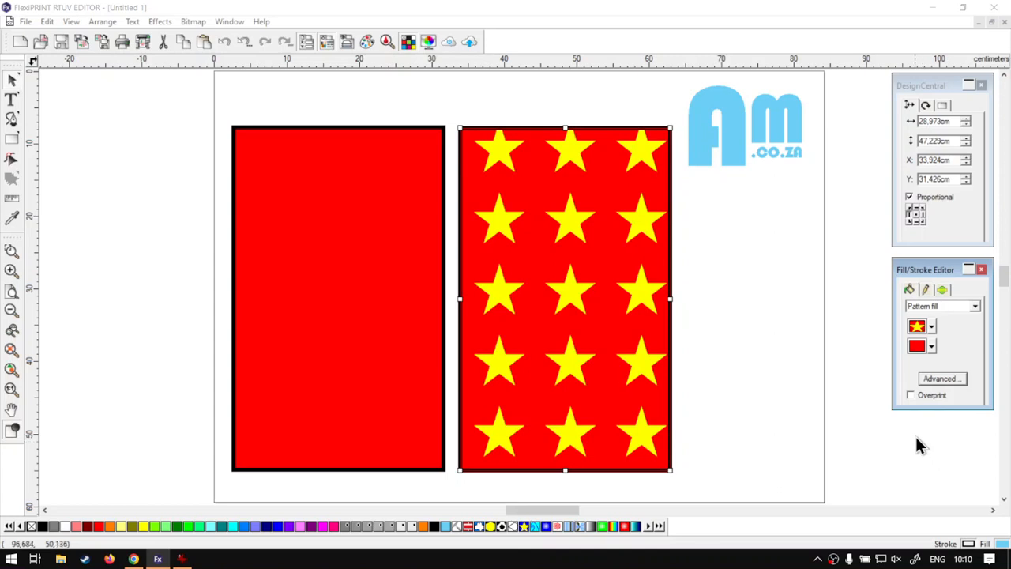
Set the star pattern's first tile offset to 1 cm in X and Y, and apply it
{"action": "left_click", "coordinate": [943, 379]}
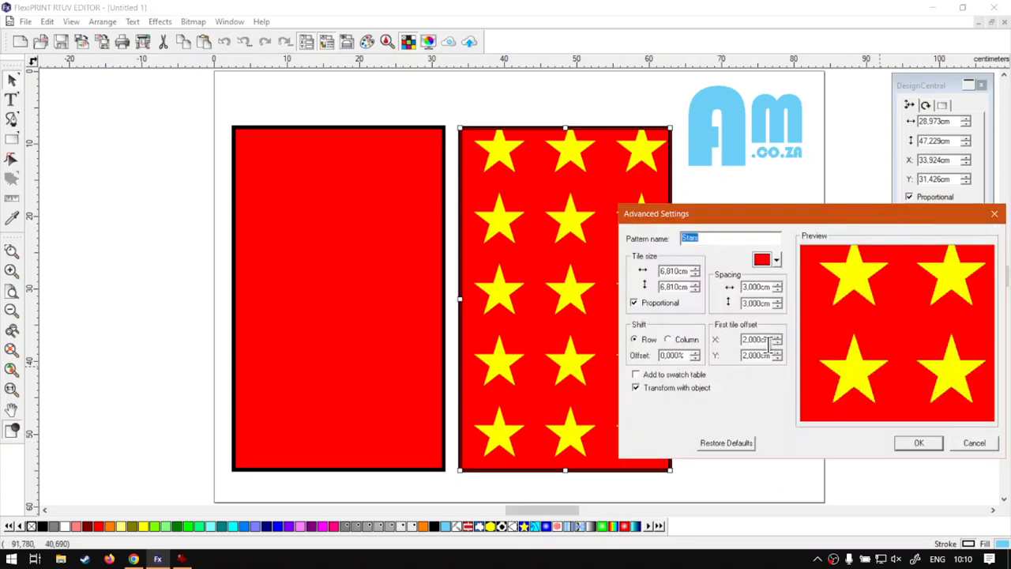
{"action": "mouse_move", "coordinate": [747, 340]}
{"action": "left_mouse_down"}
{"action": "mouse_move", "coordinate": [738, 340]}
{"action": "mouse_move", "coordinate": [741, 356]}
{"action": "left_mouse_up"}
{"action": "type", "text": "11"}
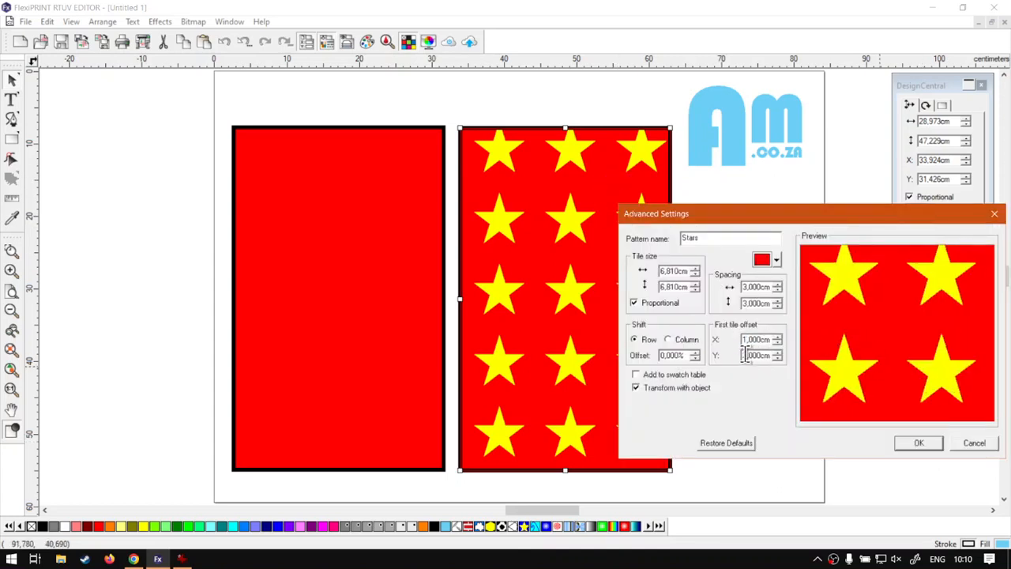
{"action": "left_click", "coordinate": [916, 445]}
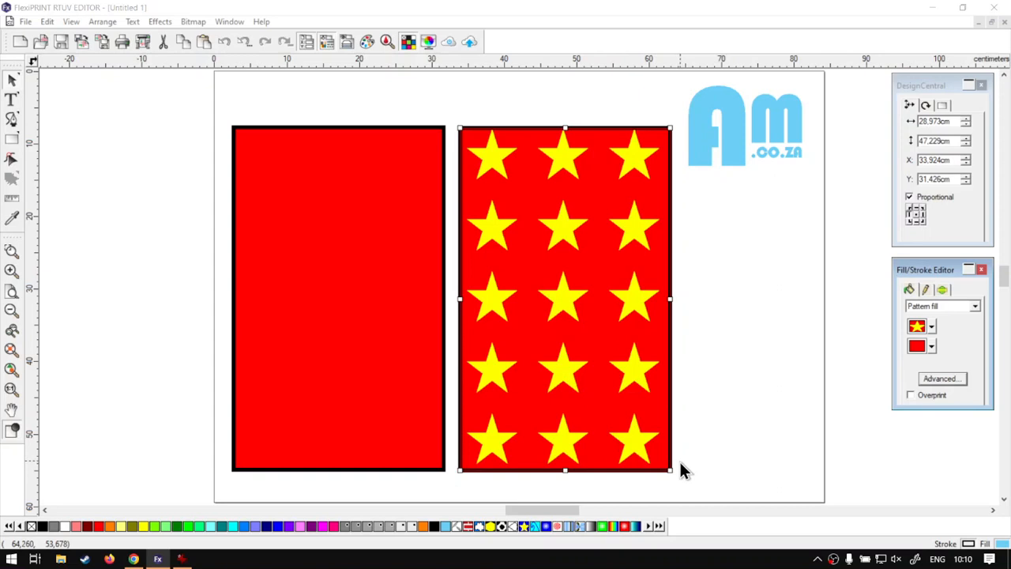
Add the customised star pattern to the swatch table, and apply the original blue Stars swatch to the copied rectangle
{"action": "left_click", "coordinate": [940, 380]}
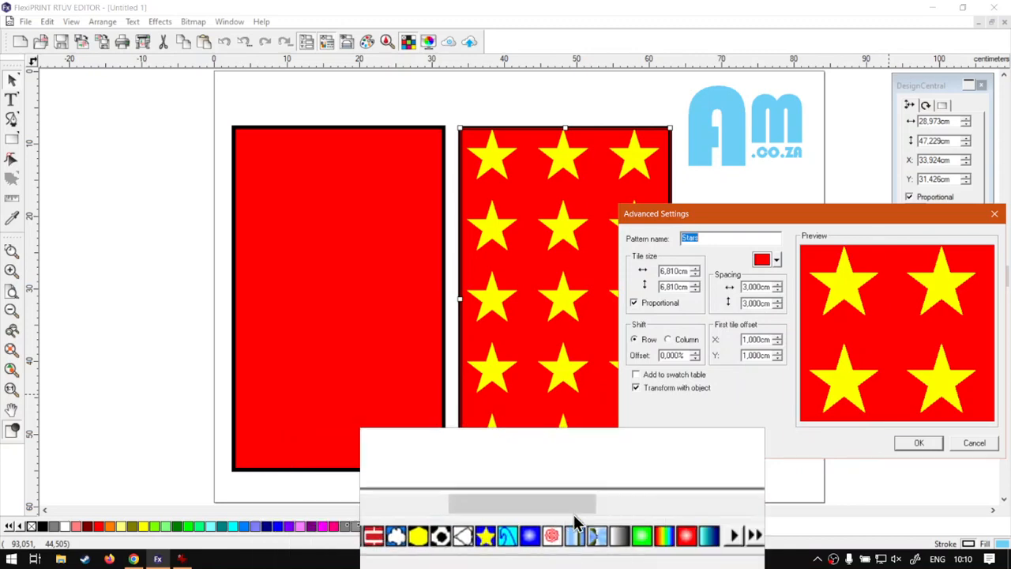
{"action": "left_click", "coordinate": [646, 375]}
{"action": "left_click", "coordinate": [919, 442]}
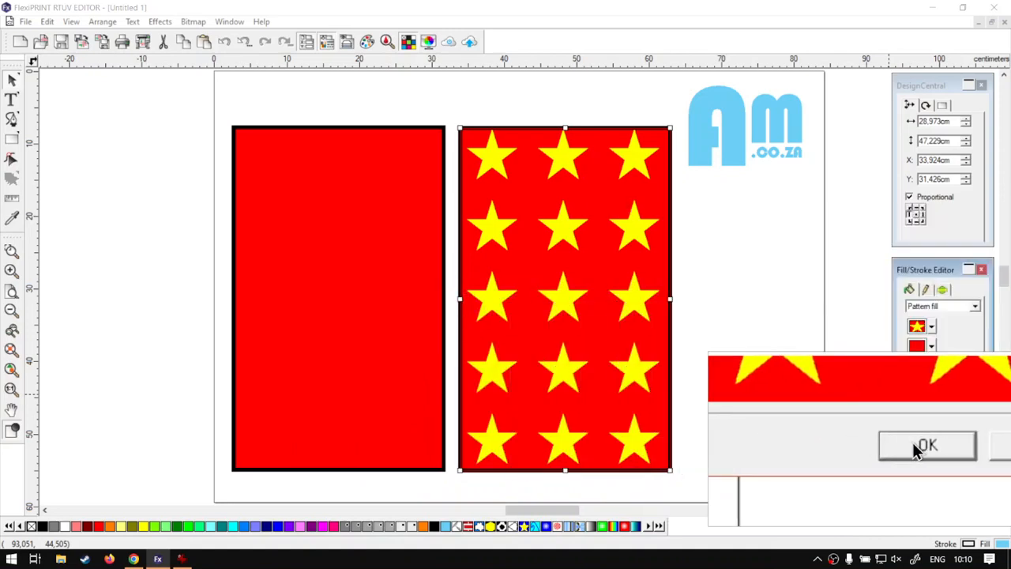
{"action": "left_click", "coordinate": [527, 527]}
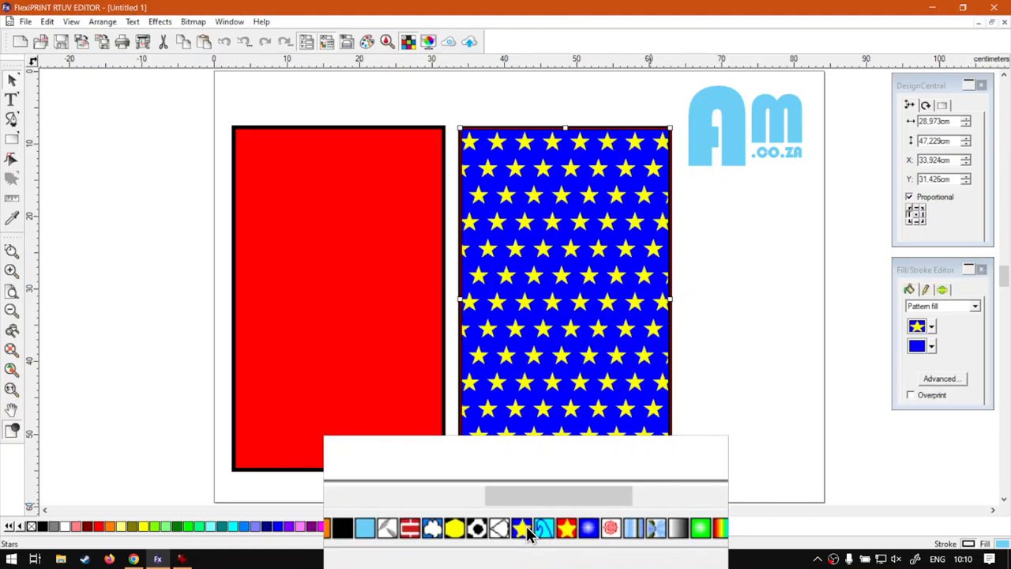
Apply the saved red Stars (1) swatch to the copied rectangle and review its Transform with object setting without changing it
{"action": "left_click", "coordinate": [548, 529]}
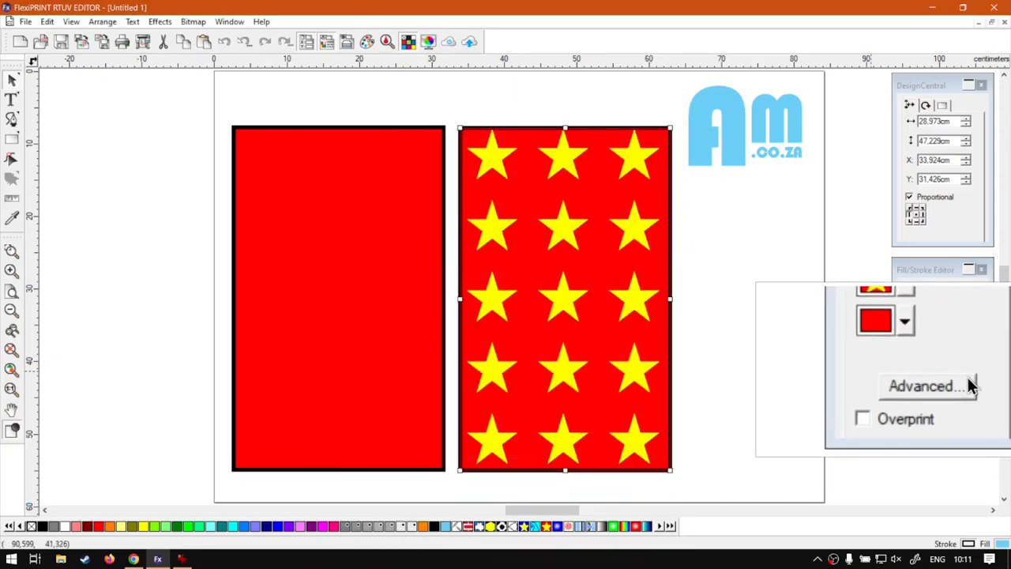
{"action": "left_click", "coordinate": [963, 379]}
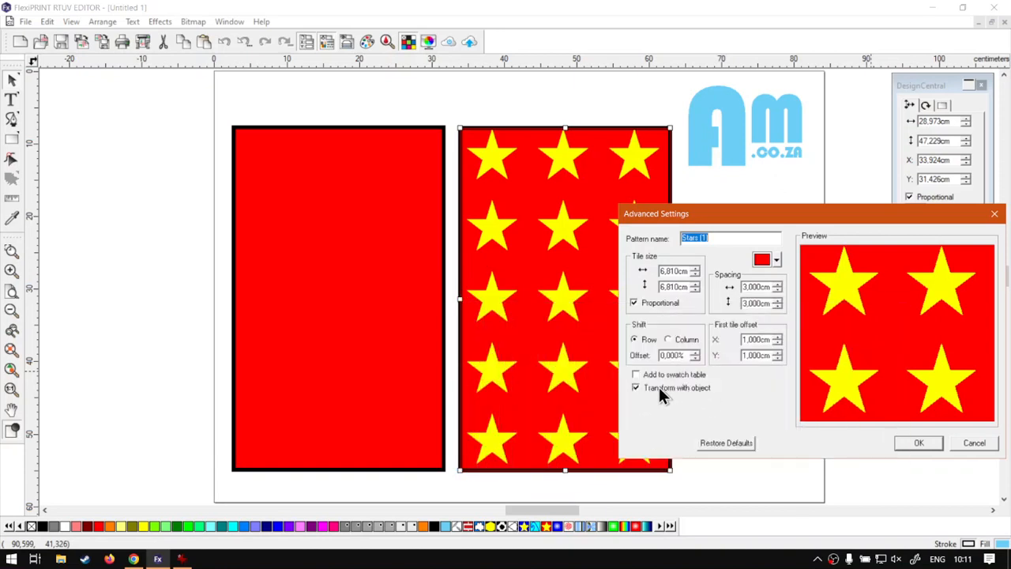
{"action": "left_click", "coordinate": [974, 444]}
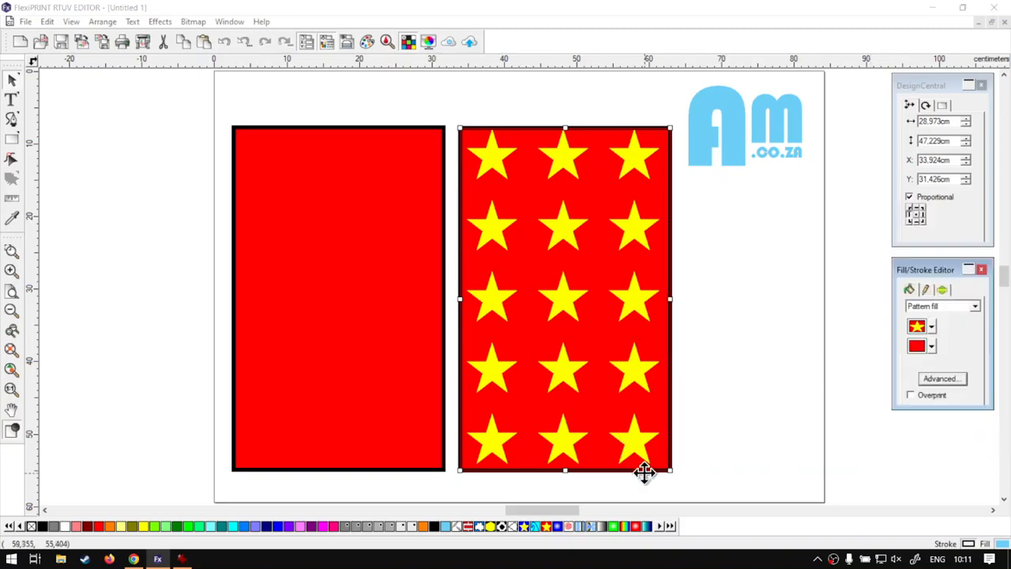
Scale the star-filled rectangle down proportionally to about 17.5 × 28.6 cm, and undo the resize
{"action": "left_click_drag", "start_coordinate": [669, 470], "coordinate": [589, 316]}
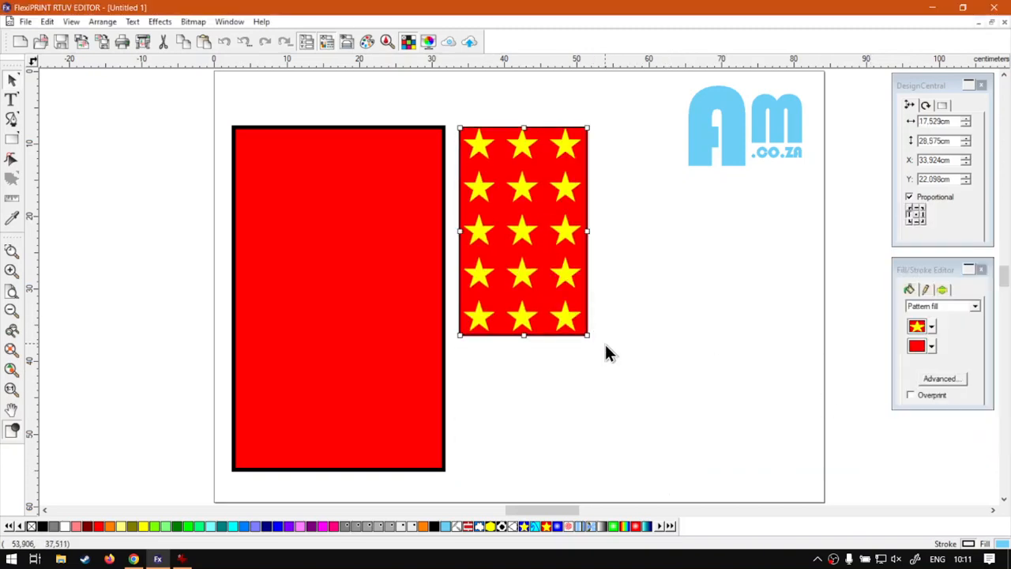
{"action": "left_click", "coordinate": [654, 324]}
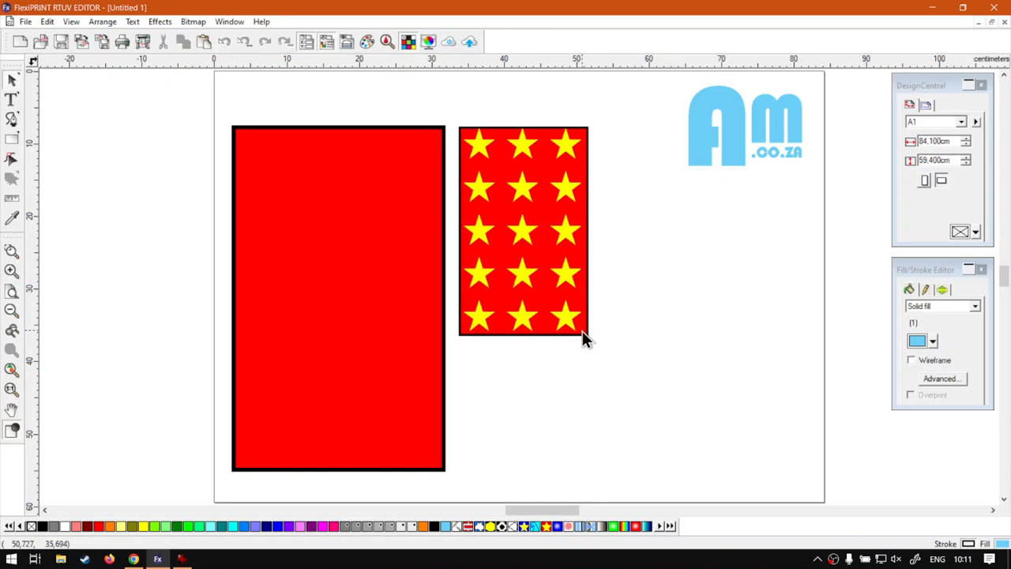
{"action": "key", "text": "ctrl+z"}
Replace the plain red rectangle with a copy of the star-filled one, and scale that copy down proportionally from its lower-left corner
{"action": "left_click", "coordinate": [408, 389]}
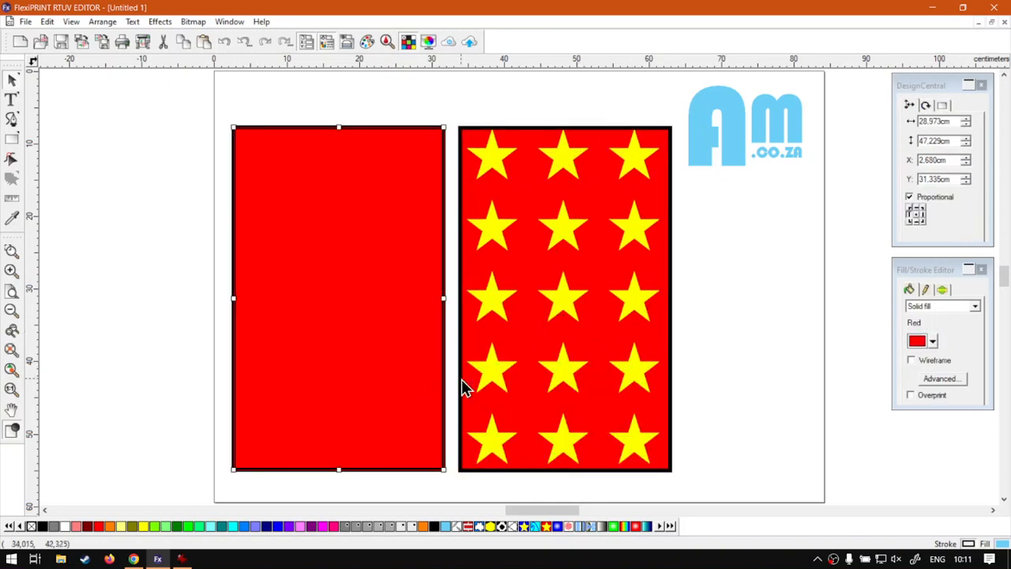
{"action": "key", "text": "Delete"}
{"action": "left_click", "coordinate": [598, 307]}
{"action": "left_click_drag", "start_coordinate": [598, 307], "coordinate": [380, 303]}
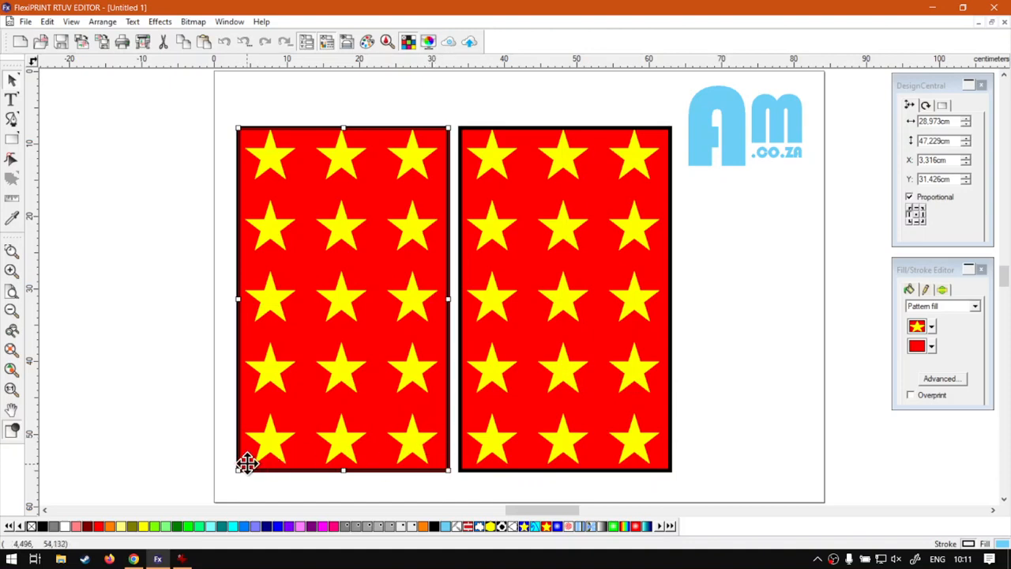
{"action": "left_click_drag", "start_coordinate": [237, 470], "coordinate": [331, 288]}
{"action": "left_click", "coordinate": [830, 332]}
Turn off Transform with object for the larger rectangle's star pattern and apply the setting
{"action": "left_click", "coordinate": [650, 262]}
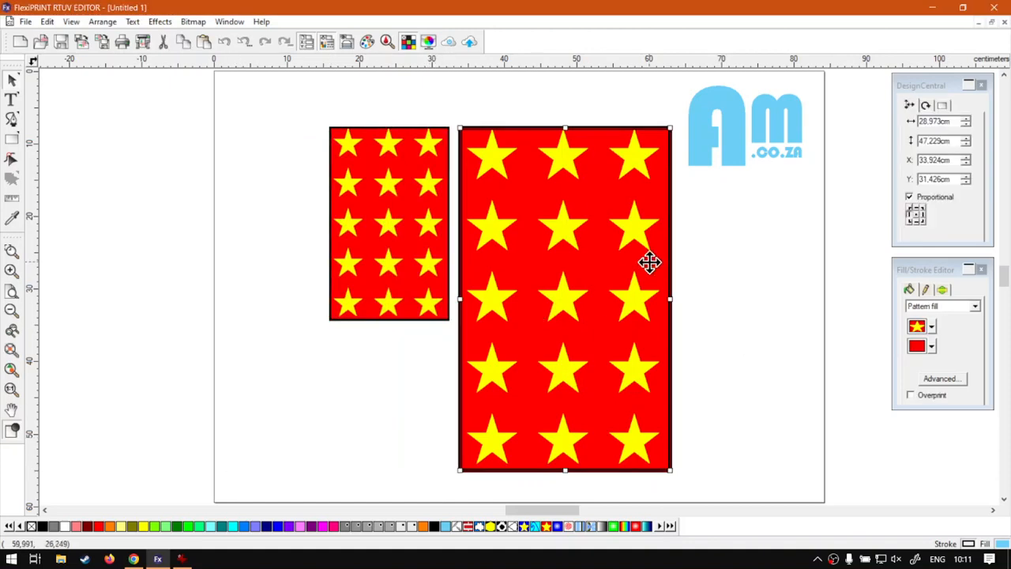
{"action": "left_click", "coordinate": [920, 378]}
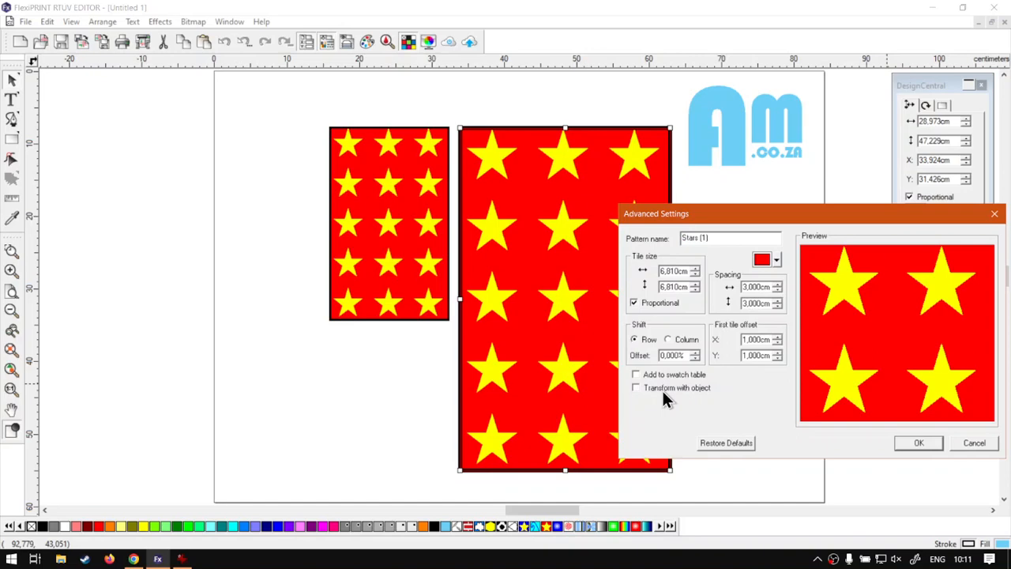
{"action": "left_click", "coordinate": [919, 443]}
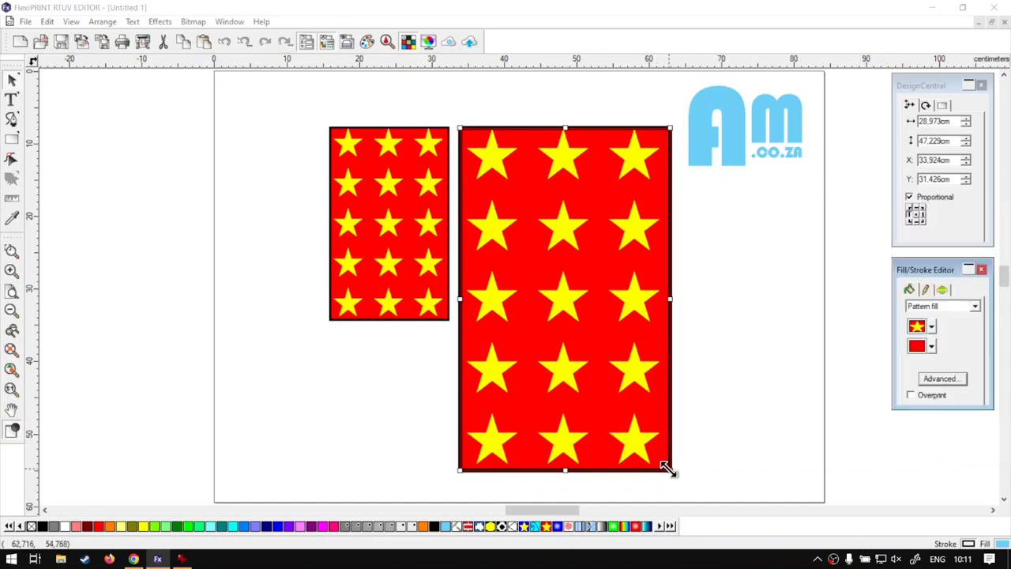
Scale the larger star-filled rectangle down in stages, including to about 18.7 × 30.5 cm, and undo all of its resizing
{"action": "left_click_drag", "start_coordinate": [665, 468], "coordinate": [595, 342]}
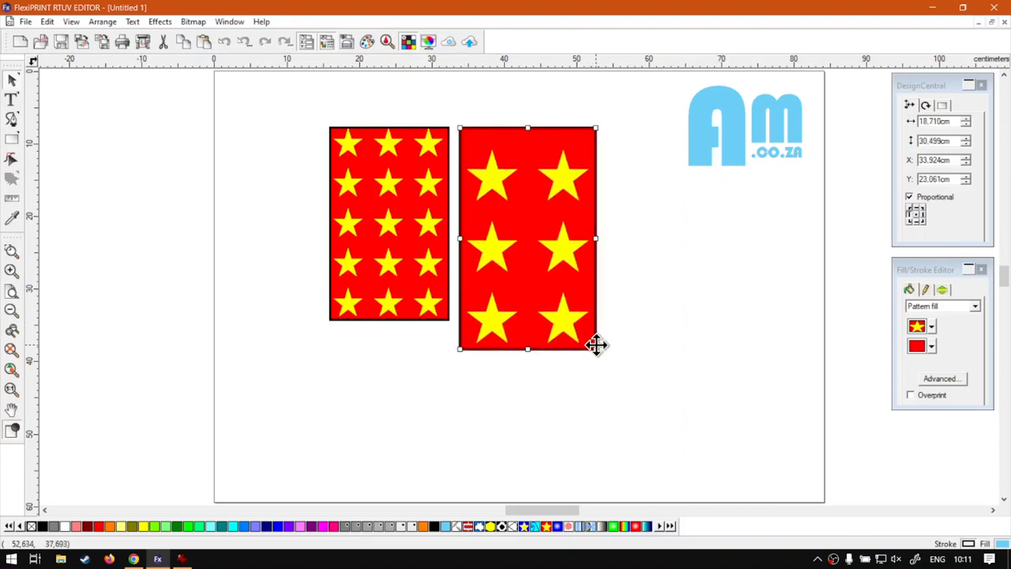
{"action": "left_click_drag", "start_coordinate": [596, 348], "coordinate": [580, 321]}
{"action": "left_click", "coordinate": [693, 338]}
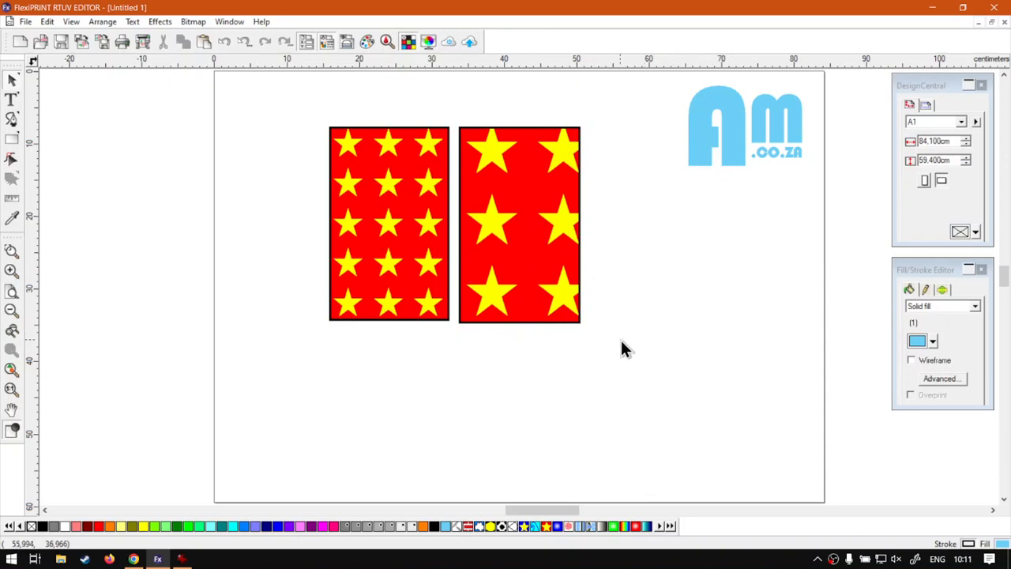
{"action": "key", "text": "ctrl+z"}
{"action": "key", "text": "ctrl+z"}
{"action": "key", "text": "ctrl+z"}
{"action": "key", "text": "ctrl+z"}
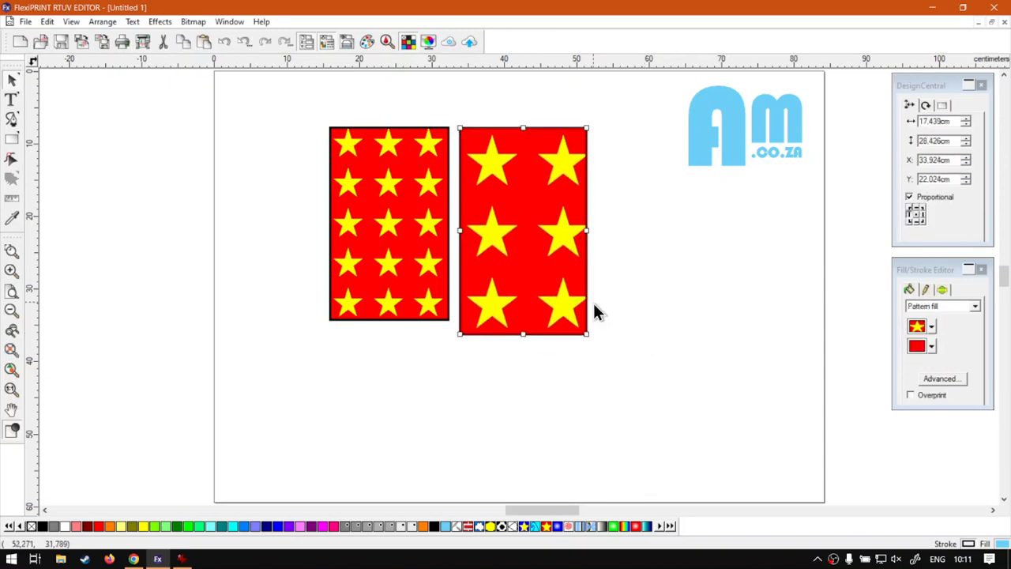
Review the larger rectangle's Transform with object setting without changing it, and switch to Chrome with the softwaretraining.co.za site
{"action": "left_click", "coordinate": [978, 357]}
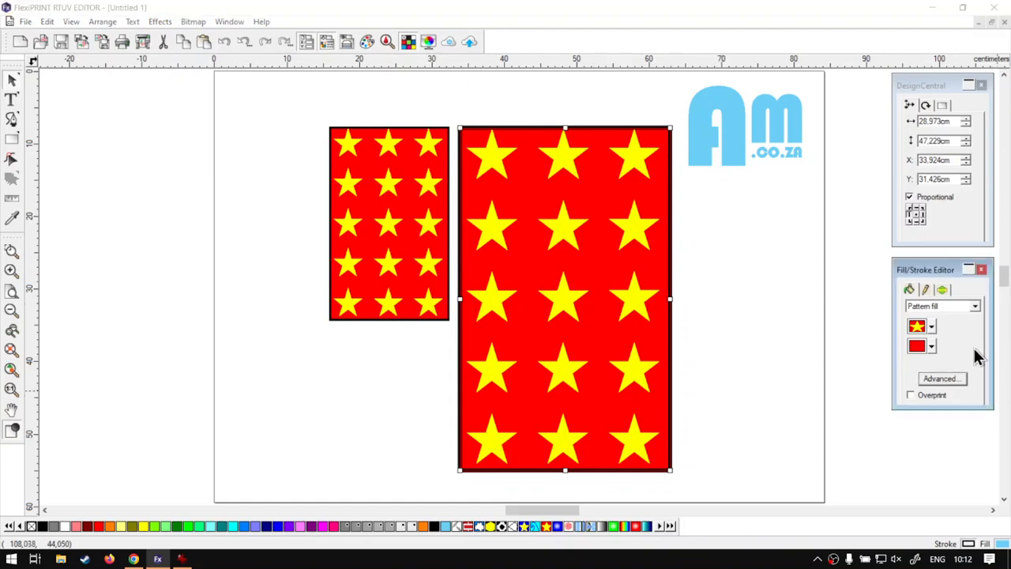
{"action": "left_click", "coordinate": [946, 382]}
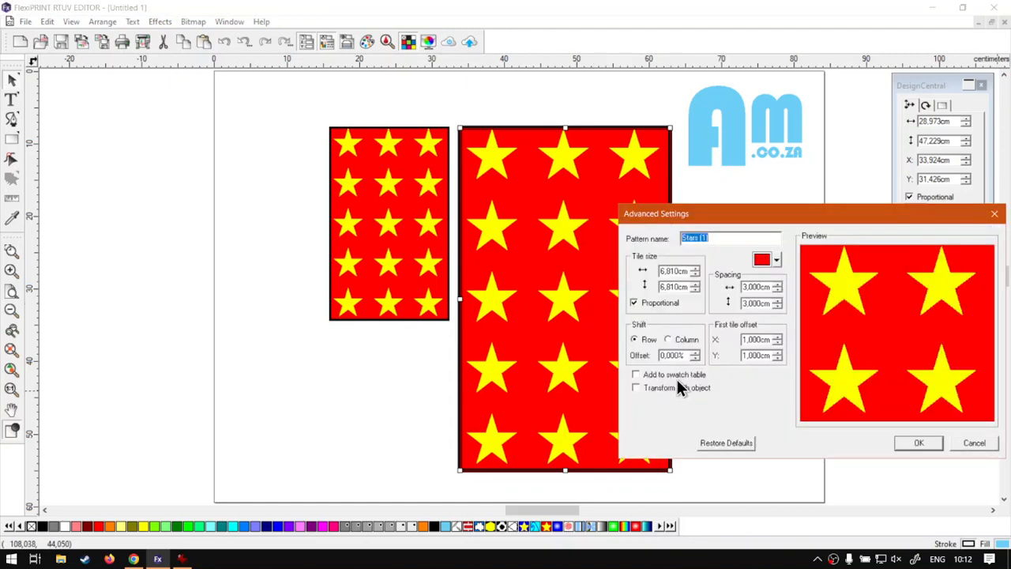
{"action": "left_click", "coordinate": [974, 443]}
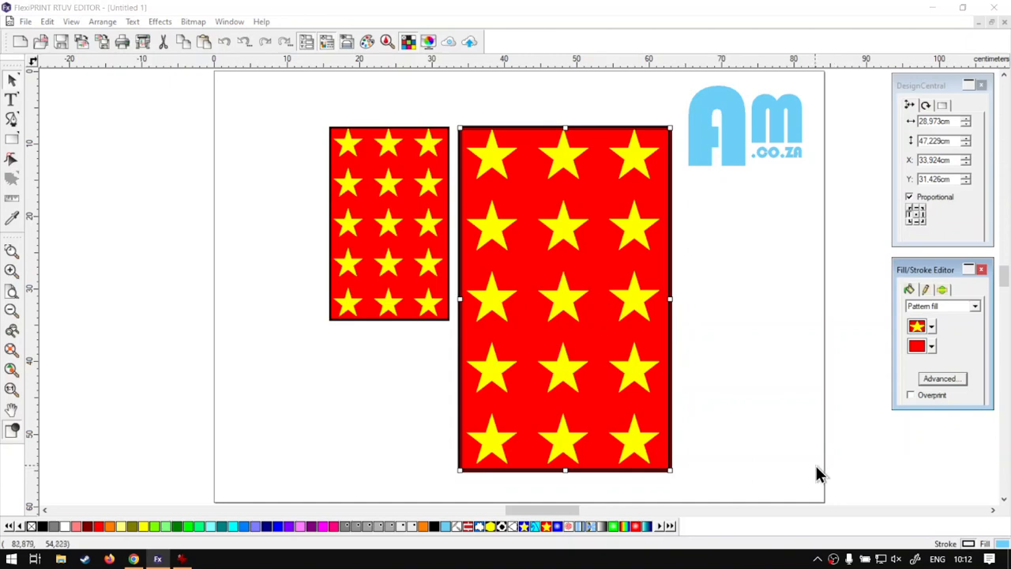
{"action": "left_click", "coordinate": [134, 559]}
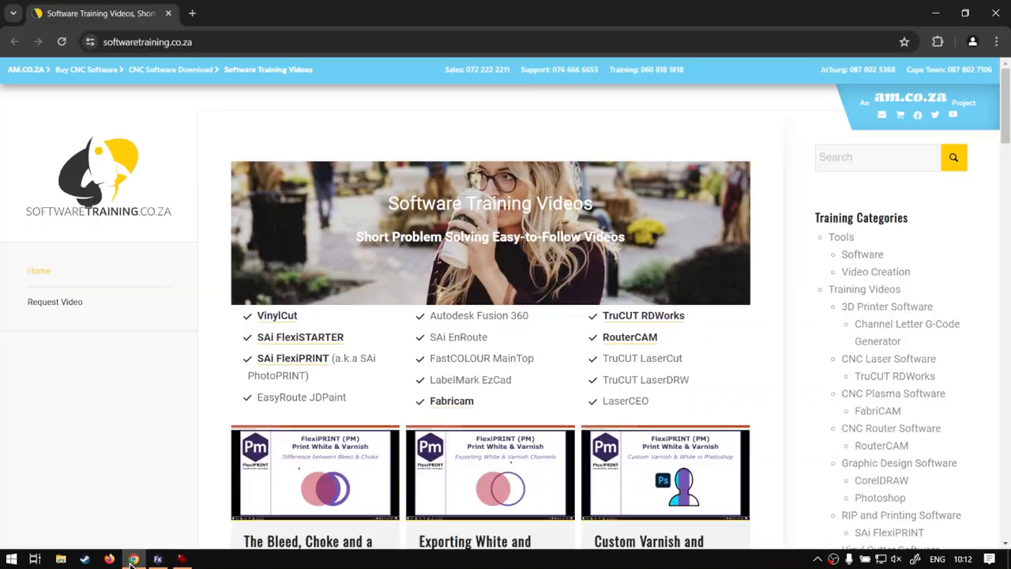